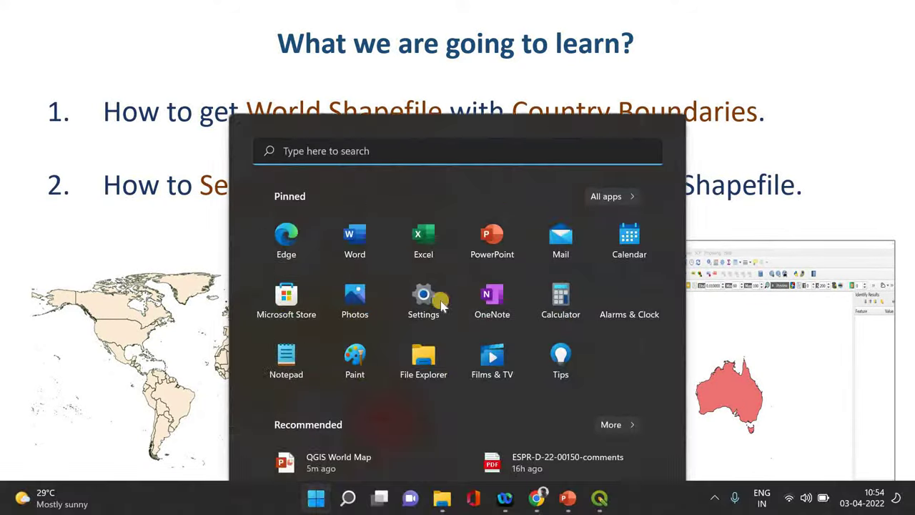
- Switch from the PowerPoint slide to the running QGIS window using the taskbar
key(super)
click(599, 499)
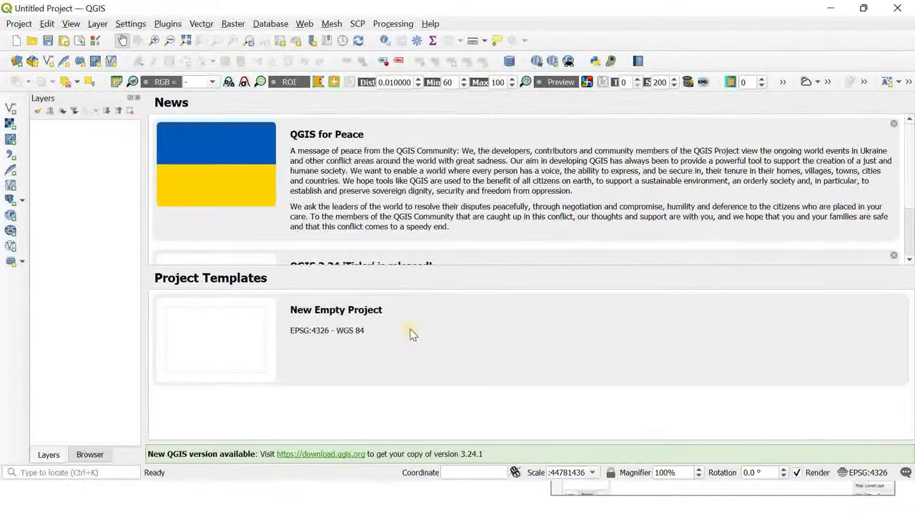
- Start a new empty project and add the 'world' country-boundary layer to it
double_click(419, 327)
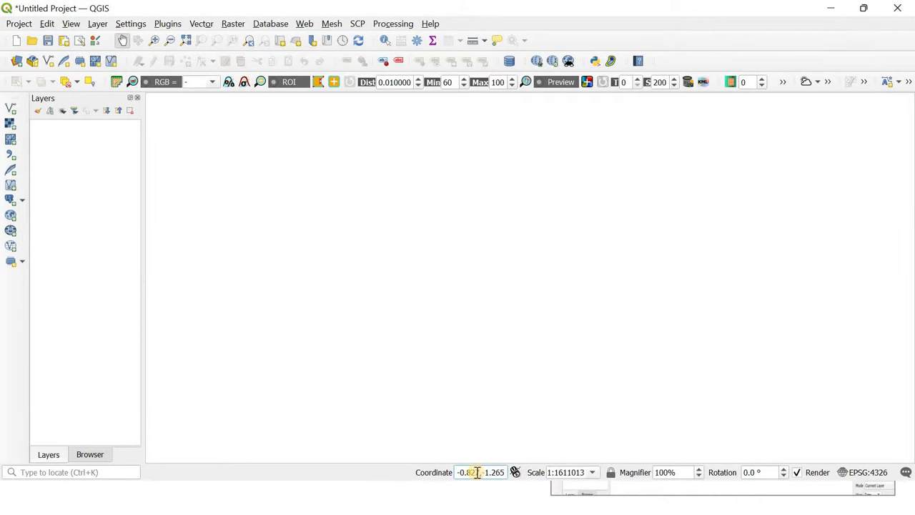
key(ctrl+a)
text(world)
key(Return)
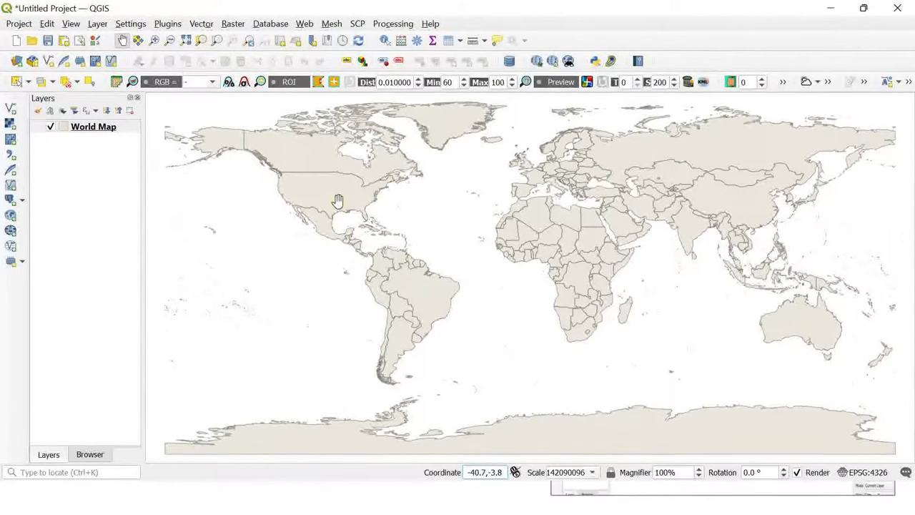
right_click(105, 127)
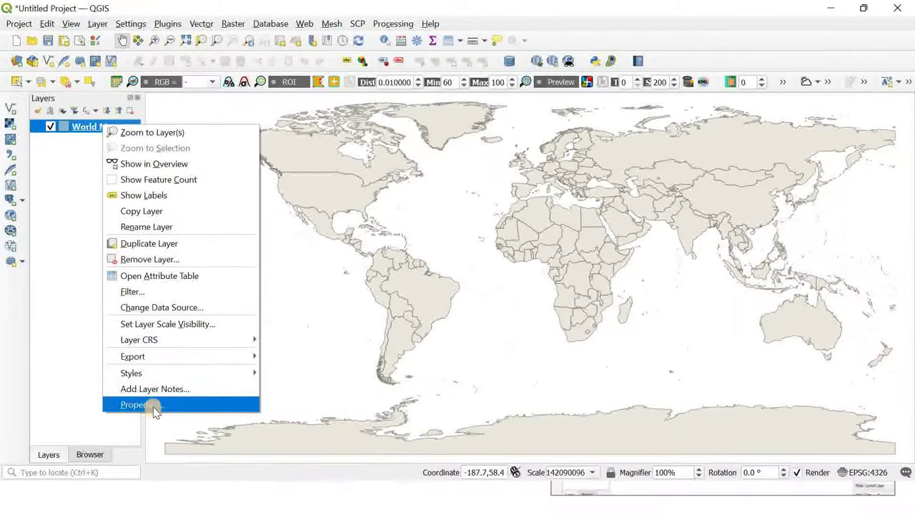
key(Return)
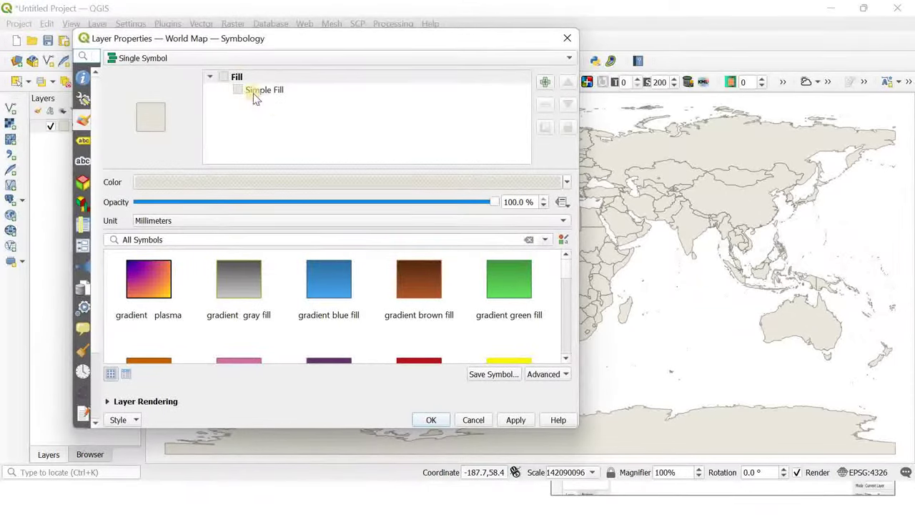
click(237, 79)
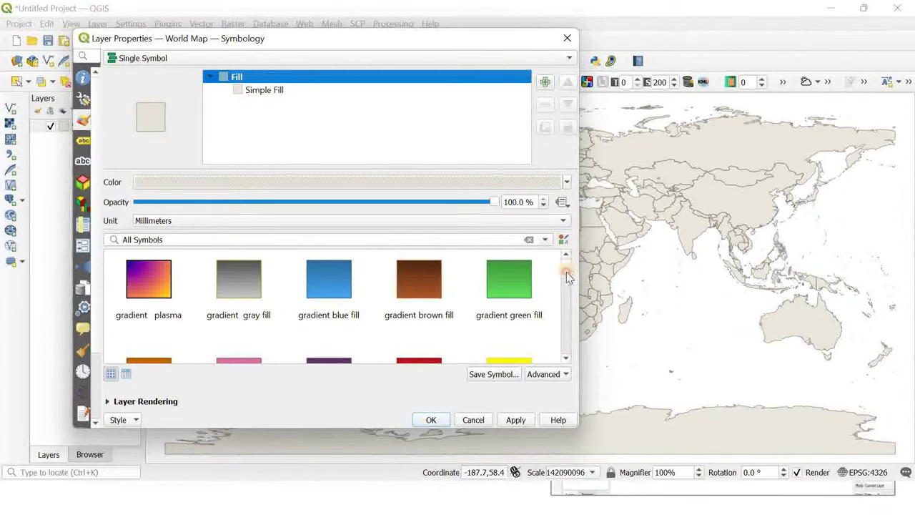
drag(566, 266, 566, 336)
scroll(550, 297, up, 5)
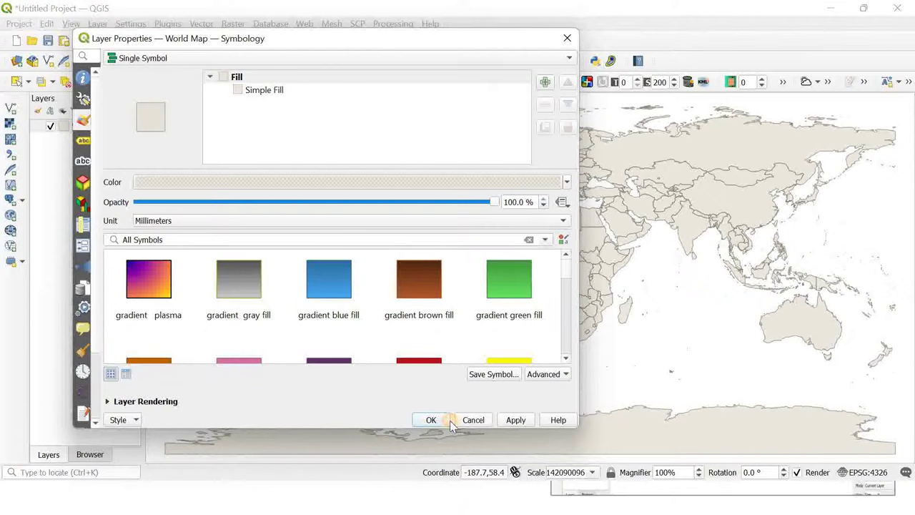
click(473, 420)
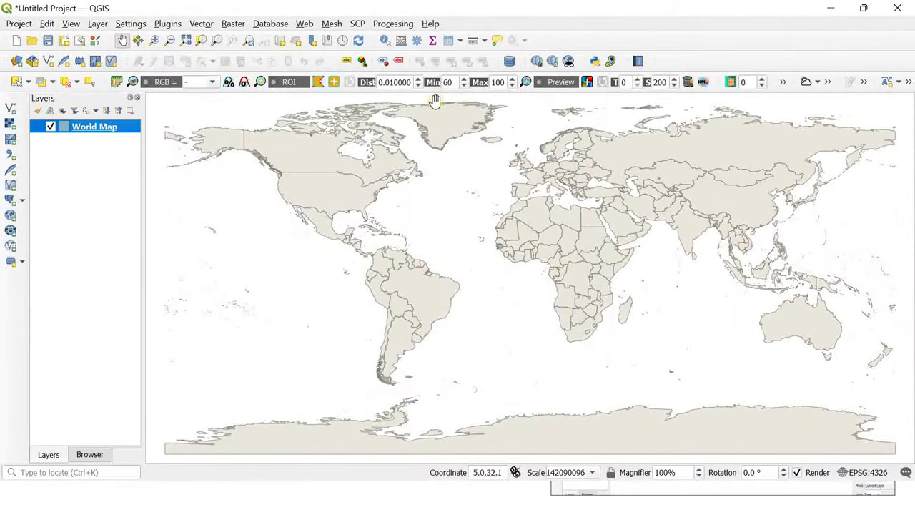
- Identify China, Australia, the United States and Canada to view their attributes
click(384, 41)
click(555, 226)
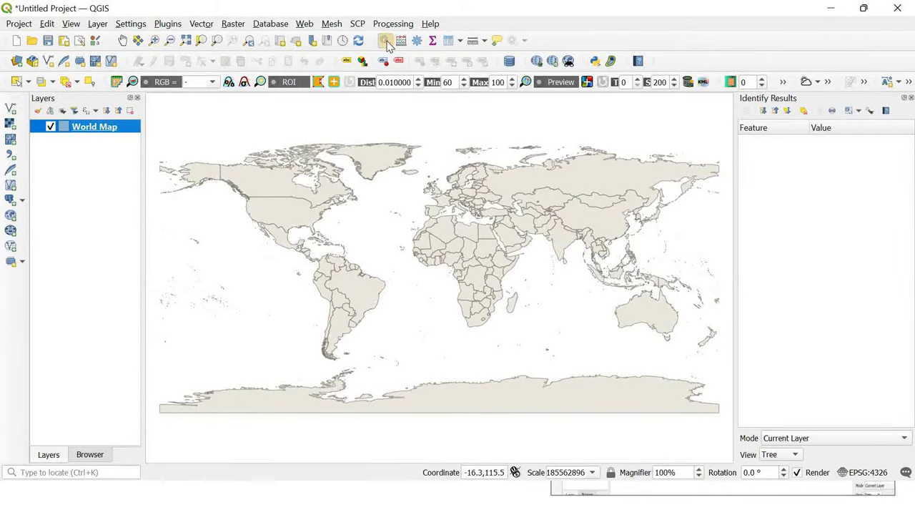
click(595, 224)
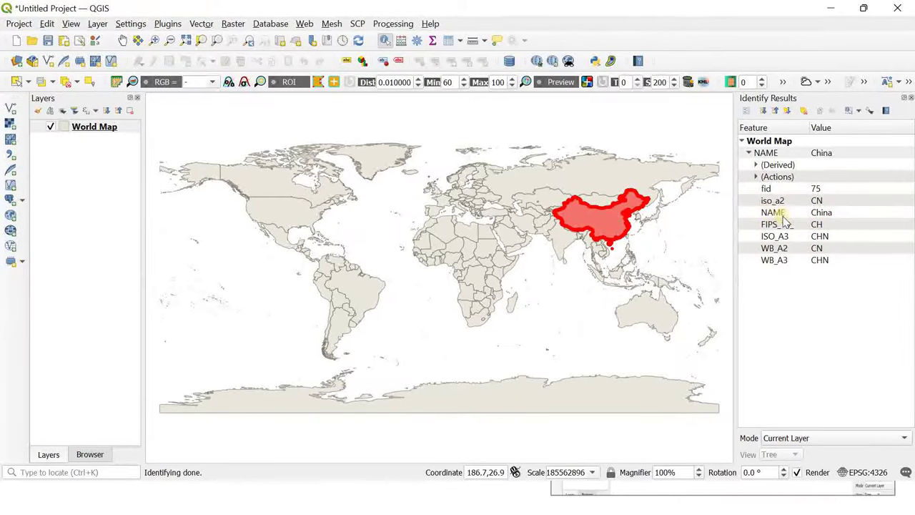
click(675, 295)
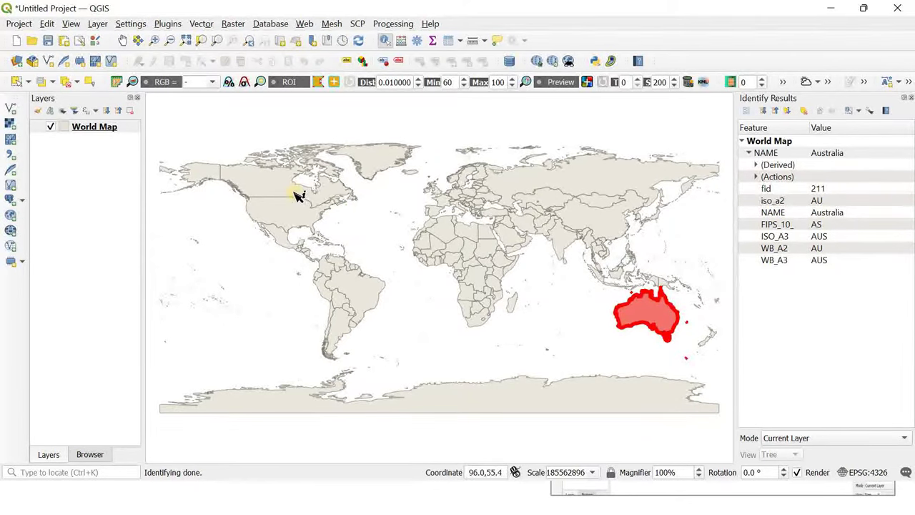
click(291, 209)
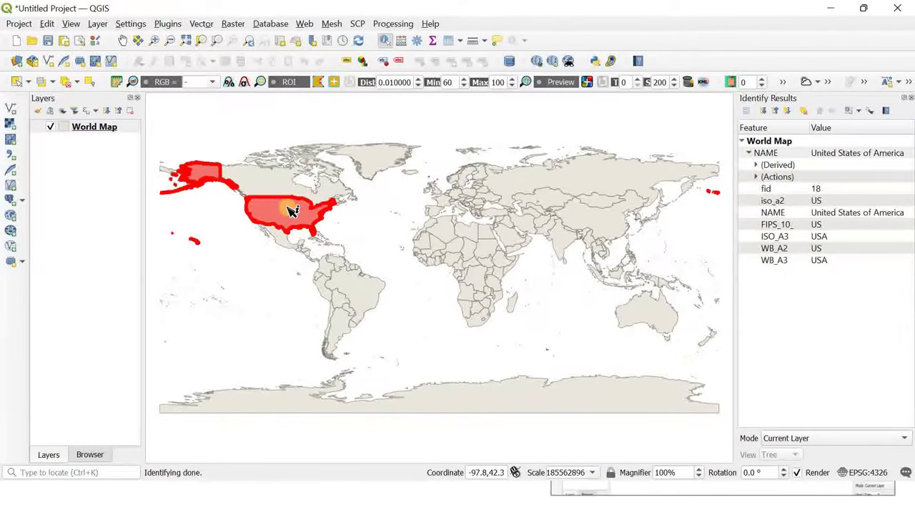
click(266, 179)
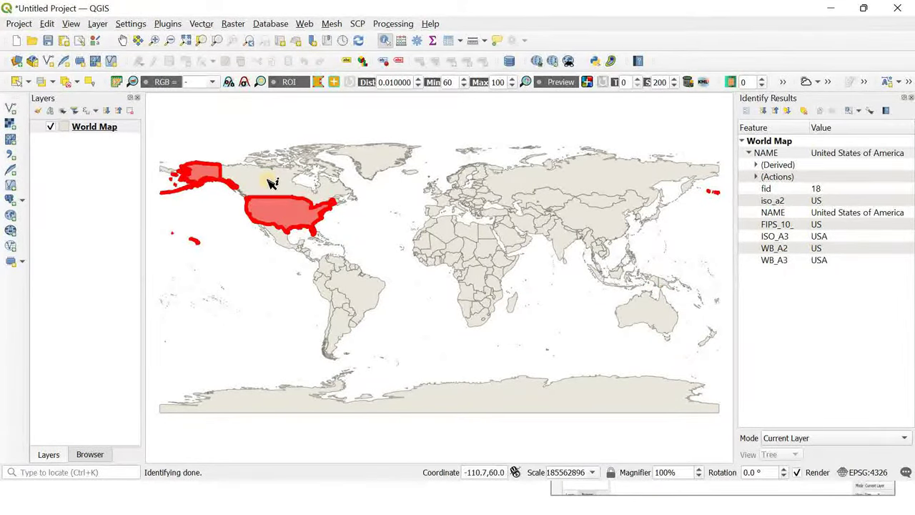
- Identify Australia once more, then click empty ocean to clear the results
click(454, 301)
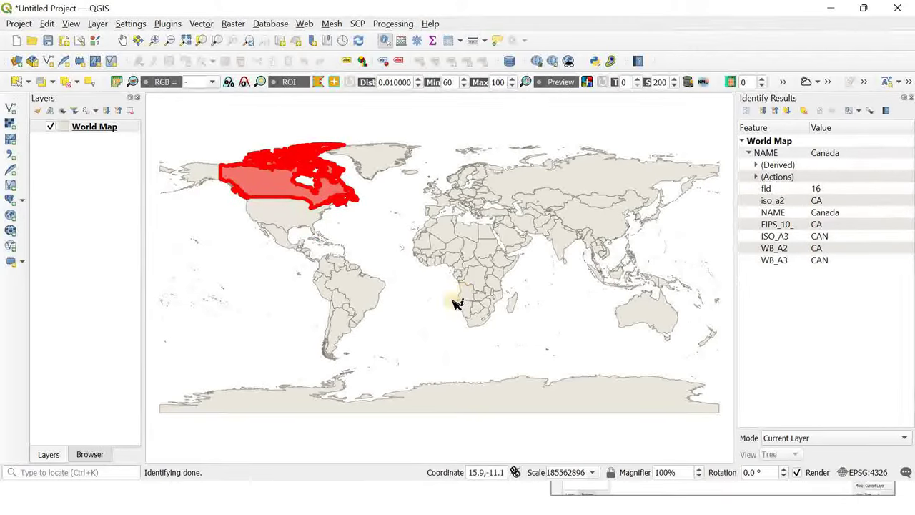
click(442, 288)
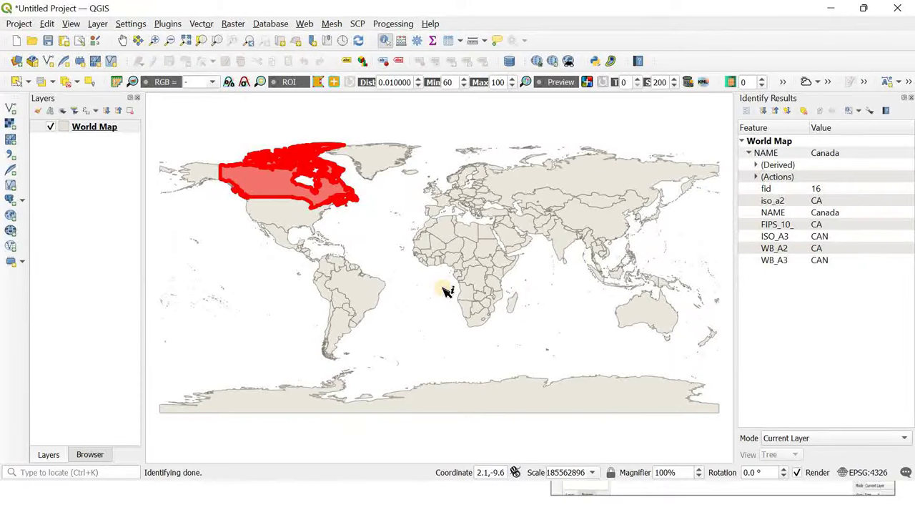
click(652, 314)
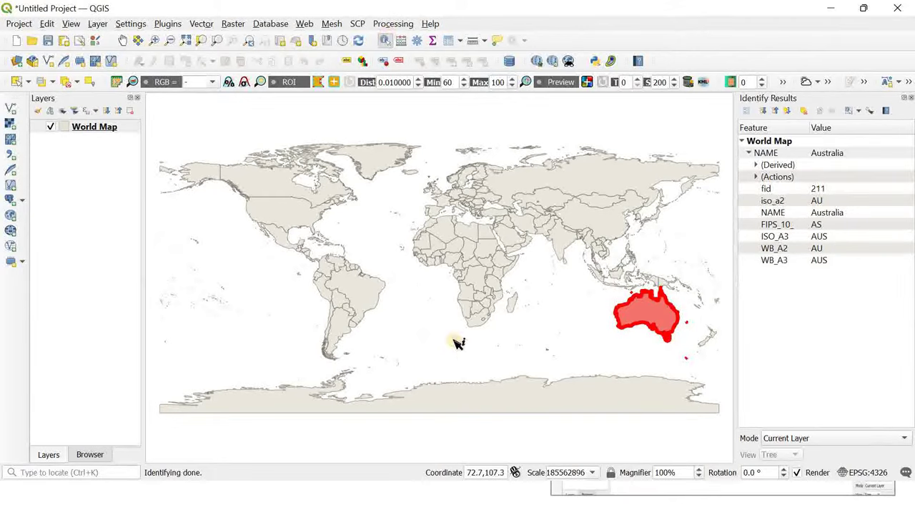
click(561, 361)
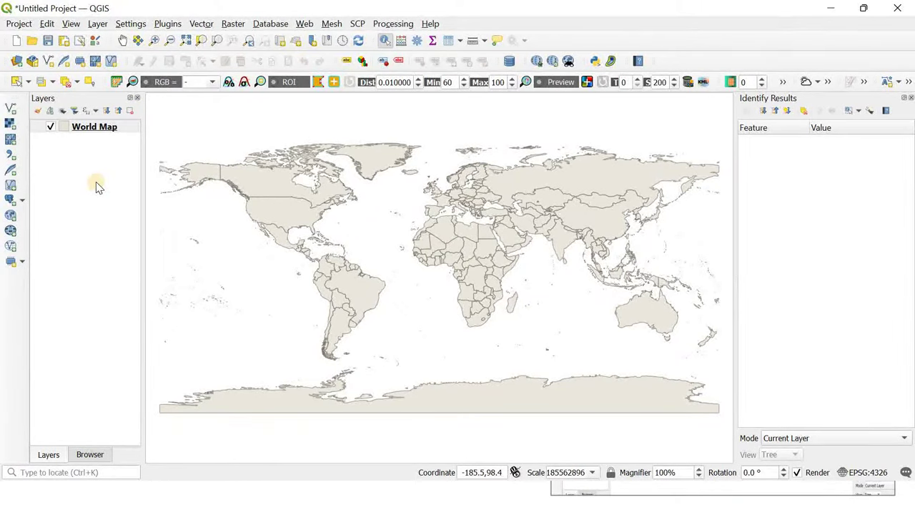
- Select Australia by value in the NAME field, then close the selection form
click(51, 83)
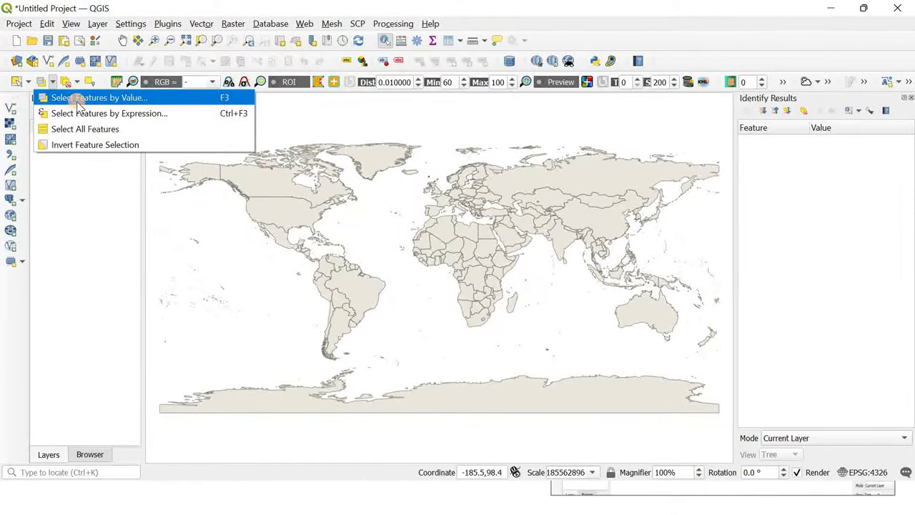
click(77, 100)
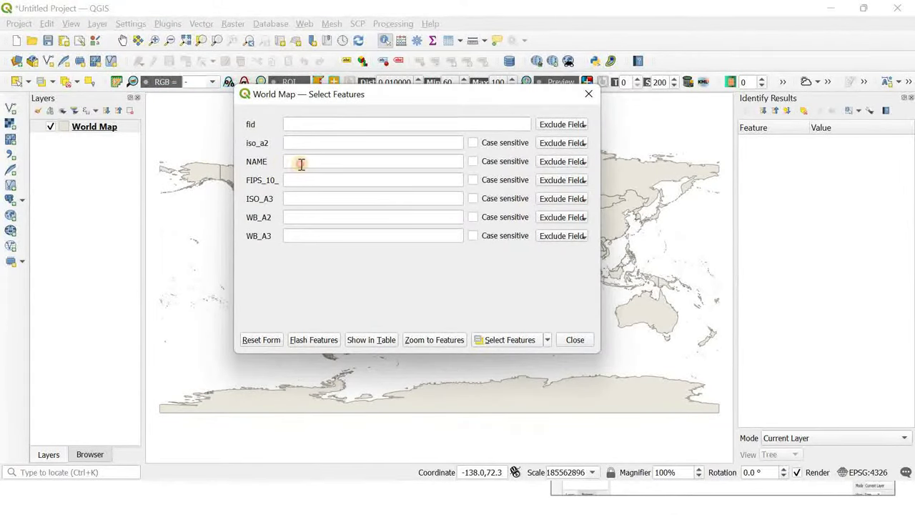
click(303, 165)
text(Aus)
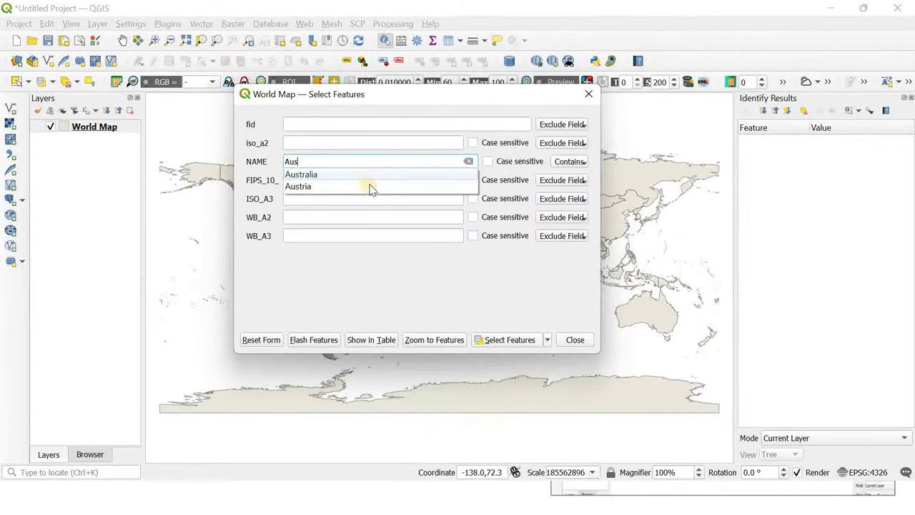
click(369, 174)
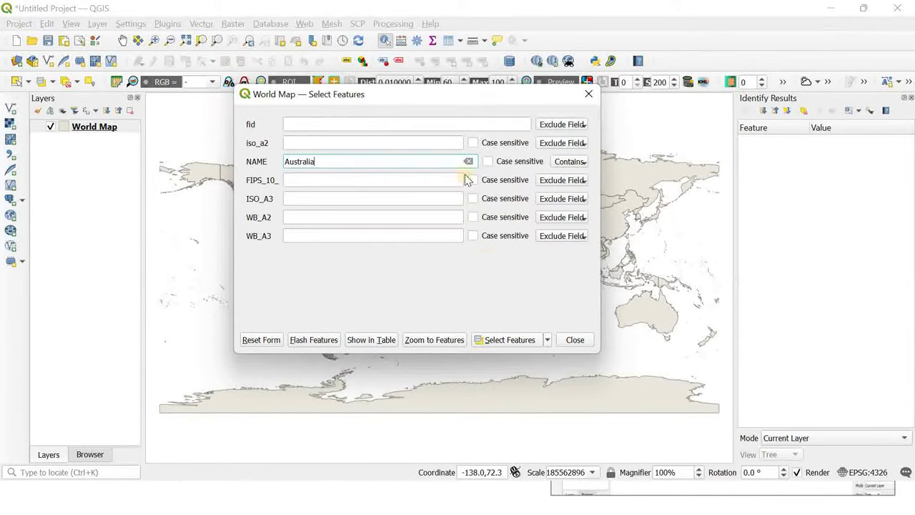
click(508, 341)
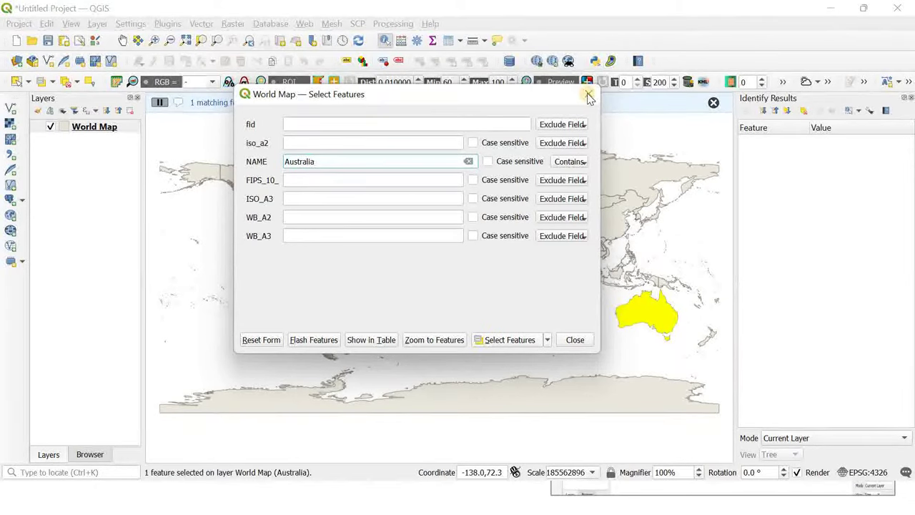
click(575, 340)
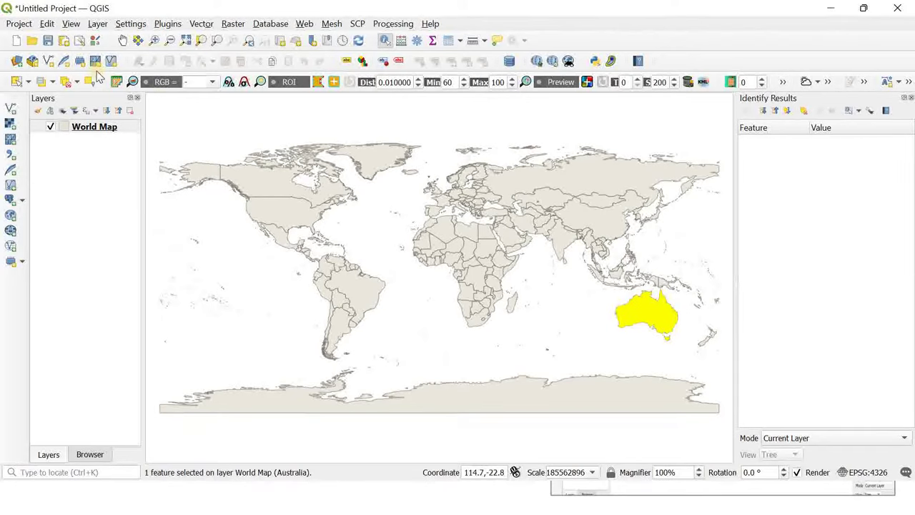
click(47, 24)
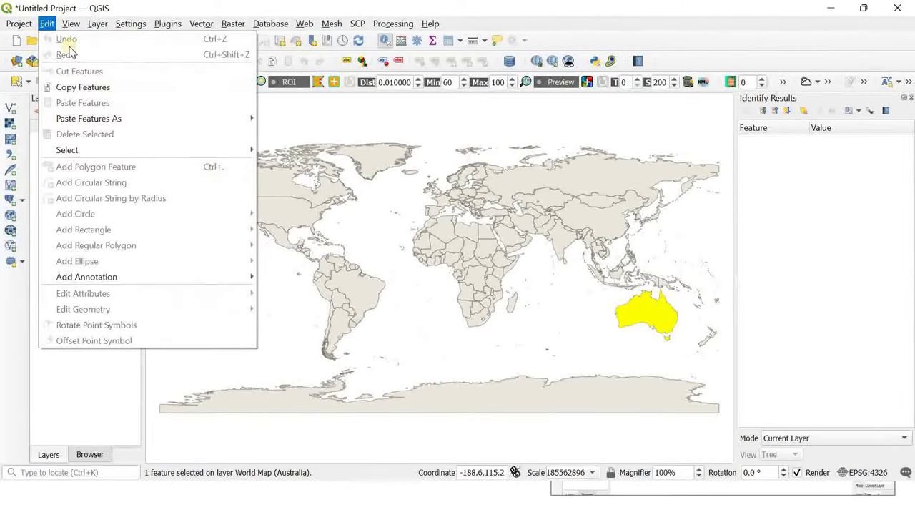
- Copy the selected Australia and paste it as a temporary scratch layer named 'Aus'
click(89, 87)
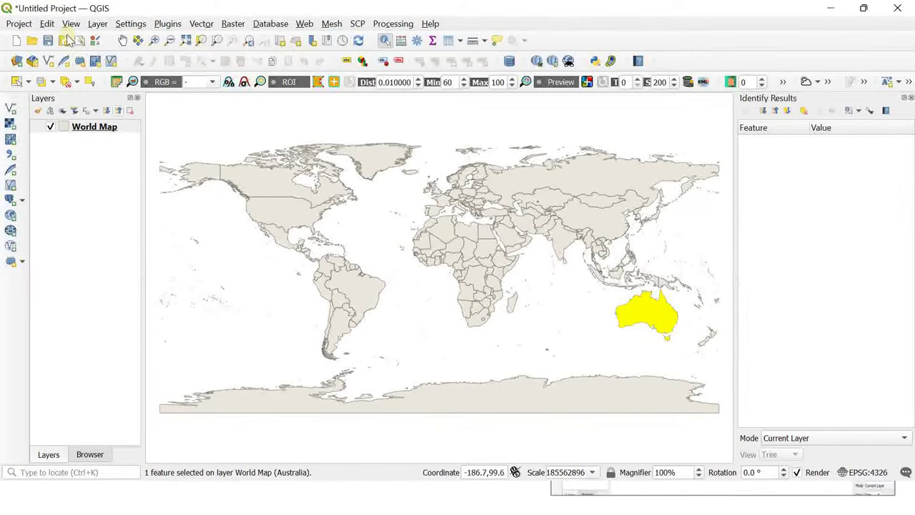
click(46, 26)
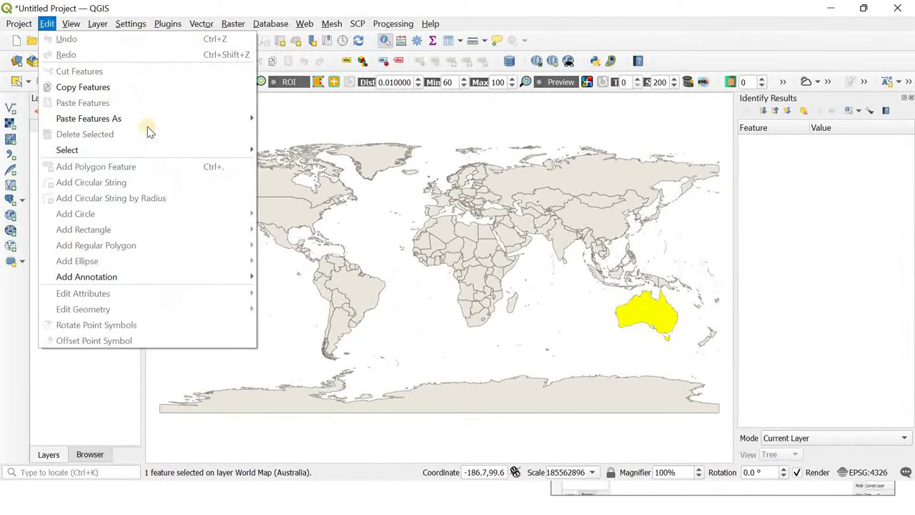
mouse_move(152, 123)
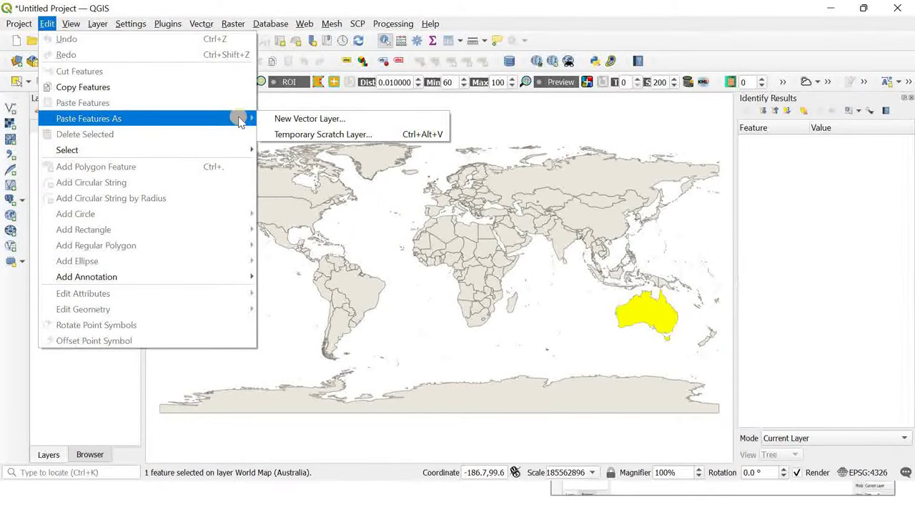
click(313, 124)
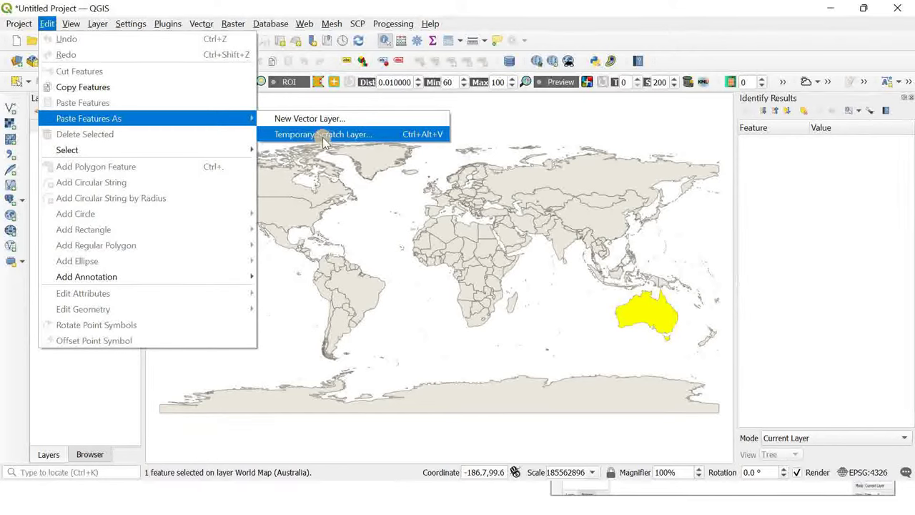
click(331, 139)
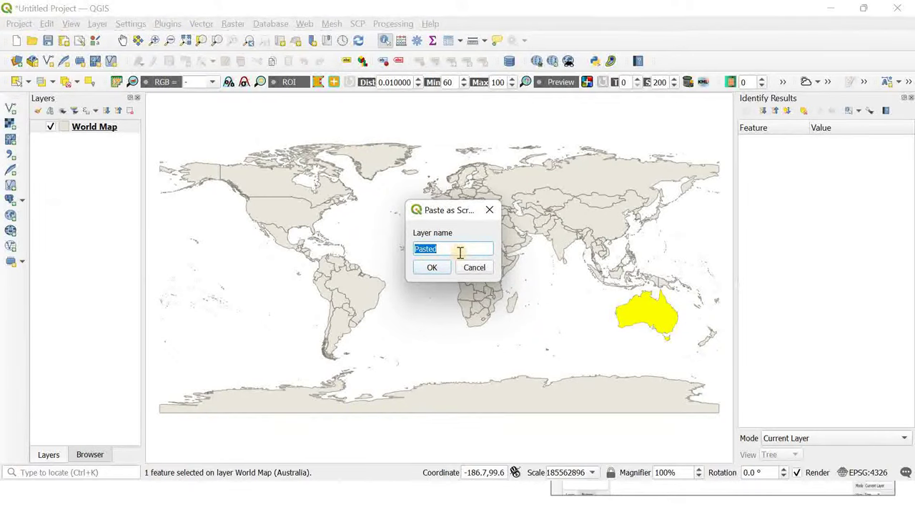
text(Aus)
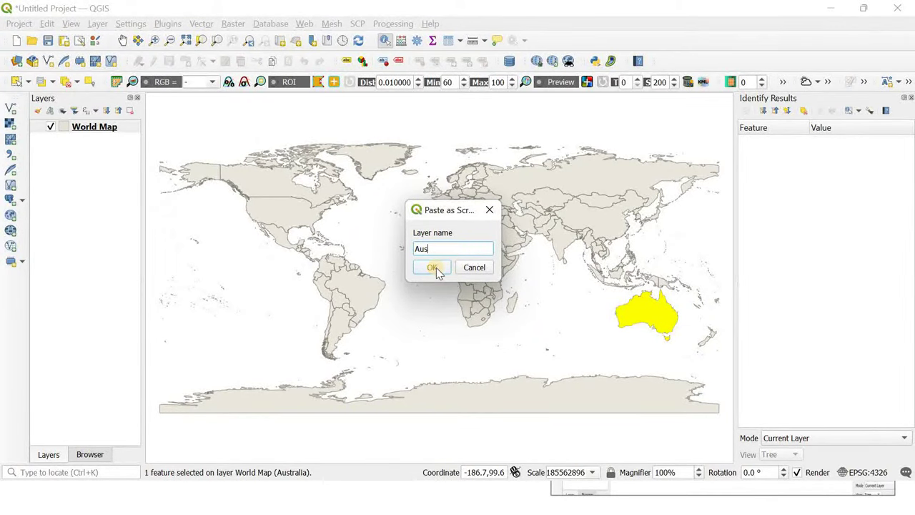
click(433, 267)
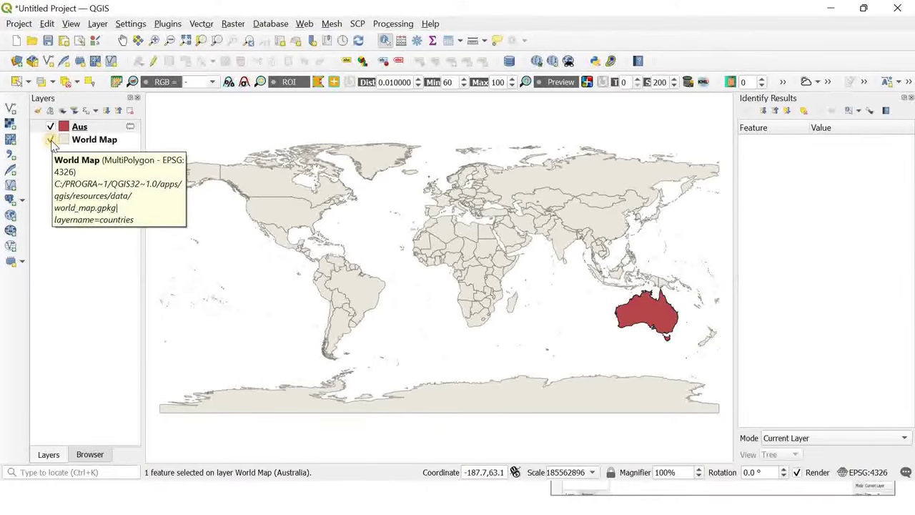
click(50, 140)
- Hide World Map, pan and zoom to centre Australia, then show World Map again
click(51, 140)
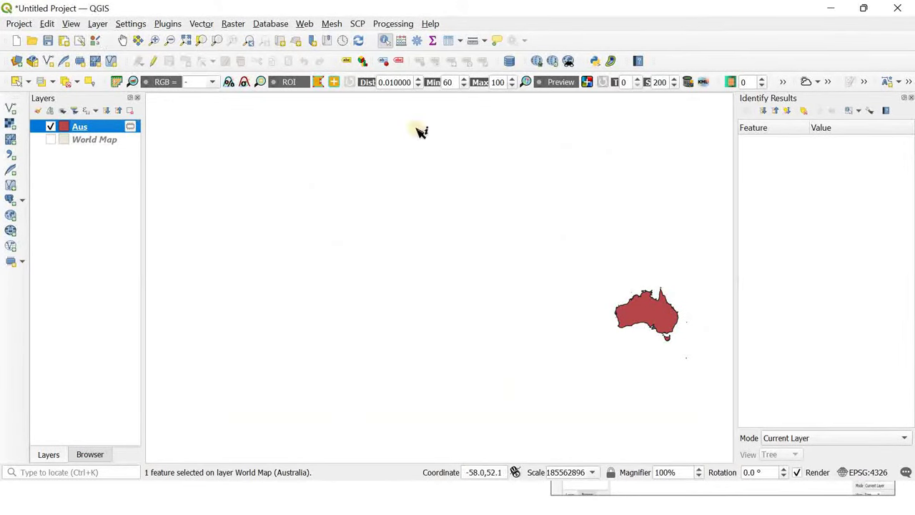
click(122, 41)
drag(651, 320, 475, 251)
scroll(476, 252, up, 3)
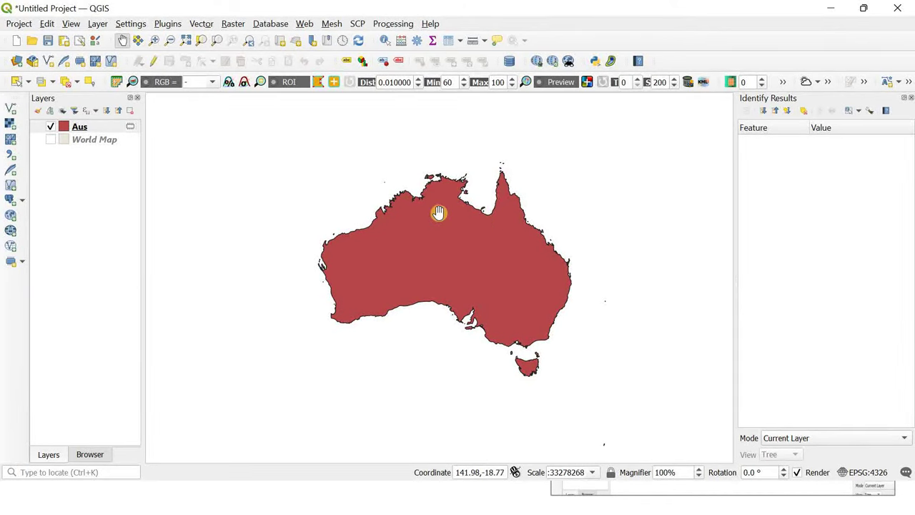
click(51, 140)
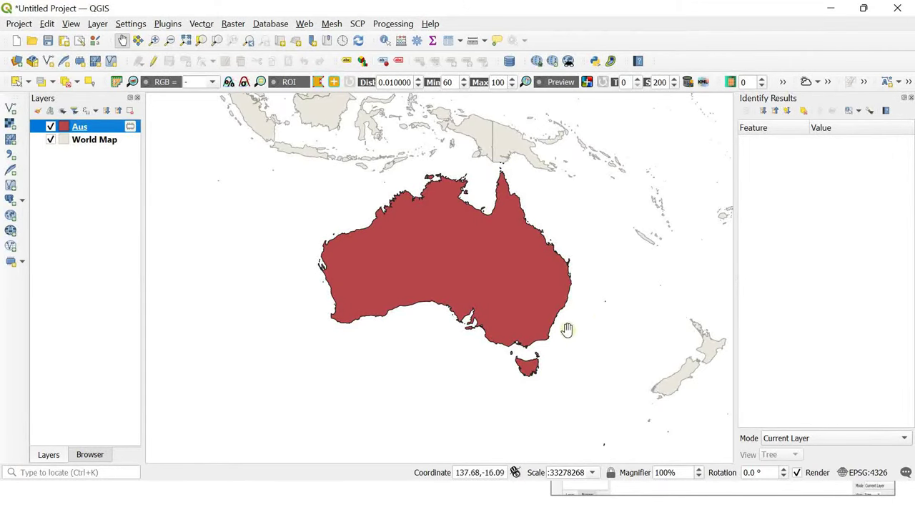
click(421, 293)
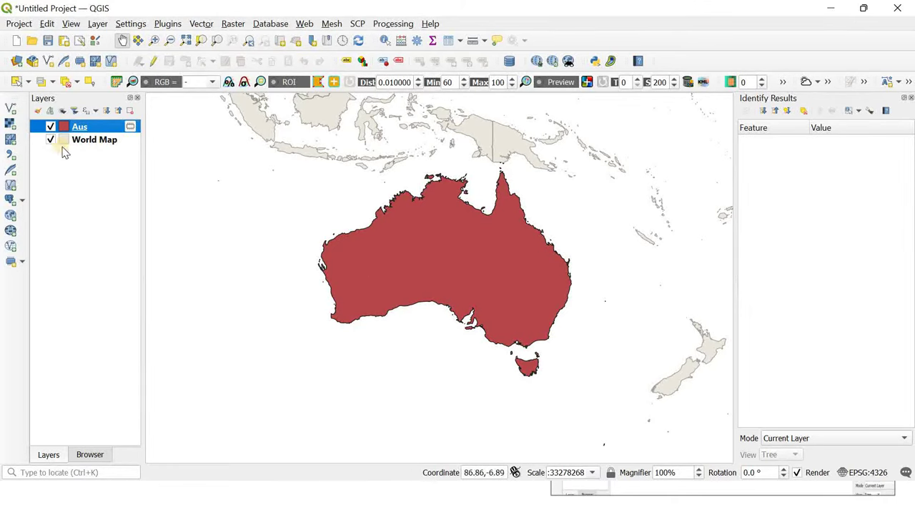
scroll(259, 206, down, 1)
scroll(434, 274, down, 2)
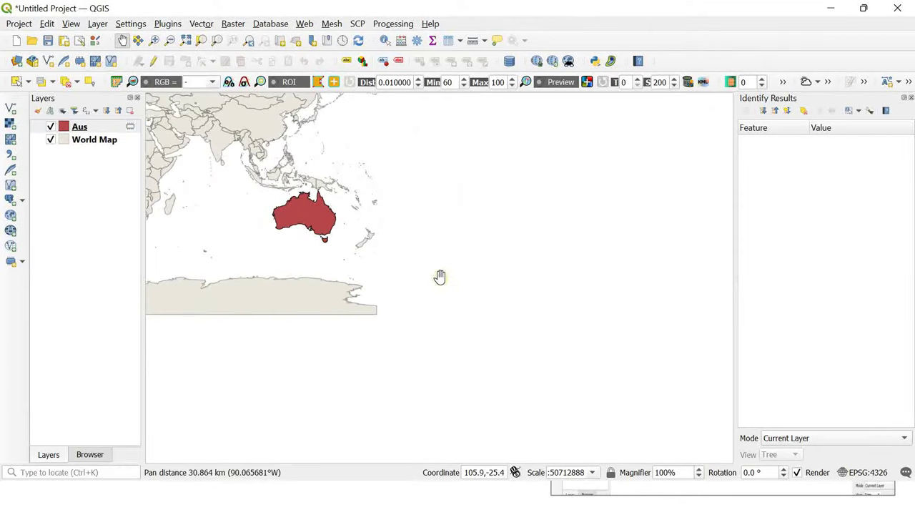
- Toggle the Aus and World Map layers on and off to compare red fill with yellow selection
click(51, 127)
click(51, 126)
click(51, 127)
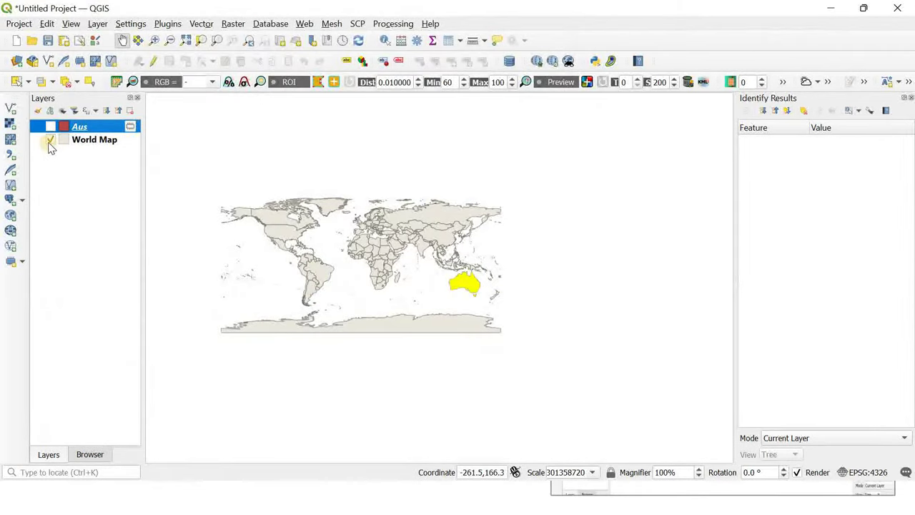
click(50, 141)
click(50, 141)
click(50, 127)
- Adjust the view around Australia and hide World Map so only the red Aus layer shows
scroll(420, 261, up, 3)
scroll(388, 250, up, 2)
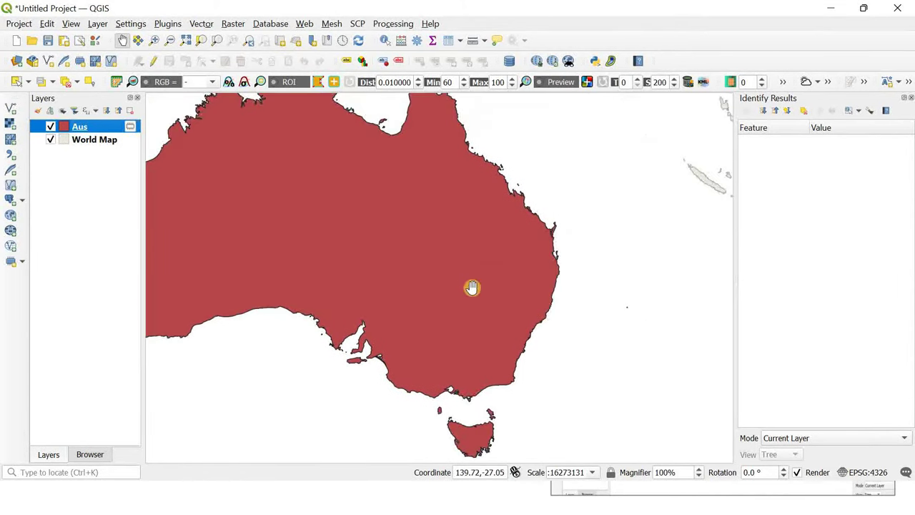
drag(471, 288, 462, 286)
scroll(461, 285, down, 2)
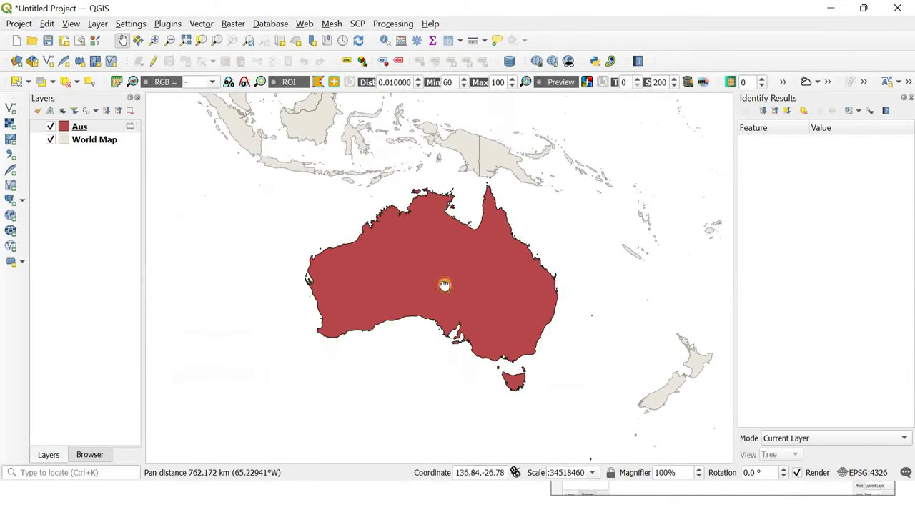
click(50, 141)
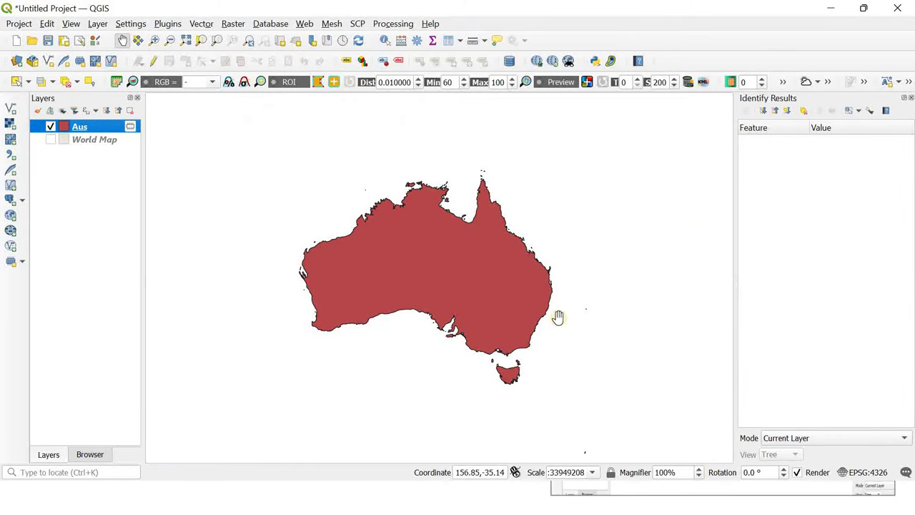
click(510, 302)
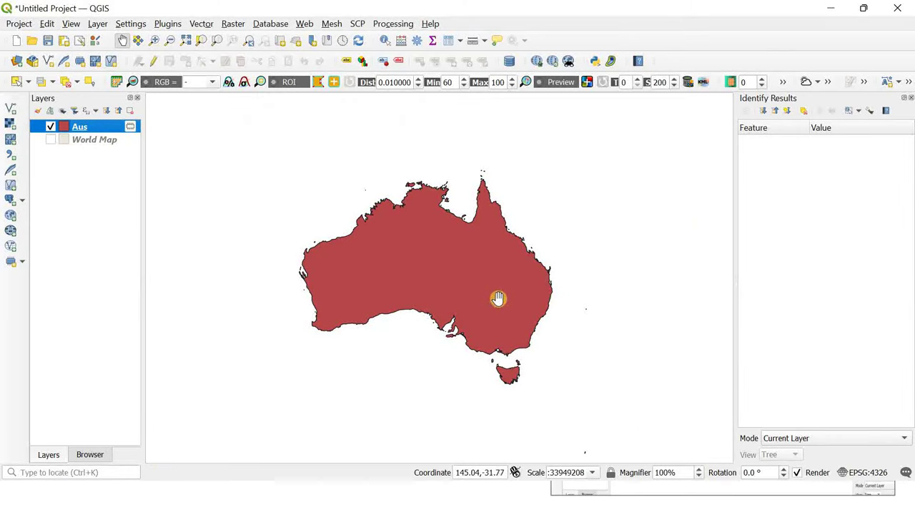